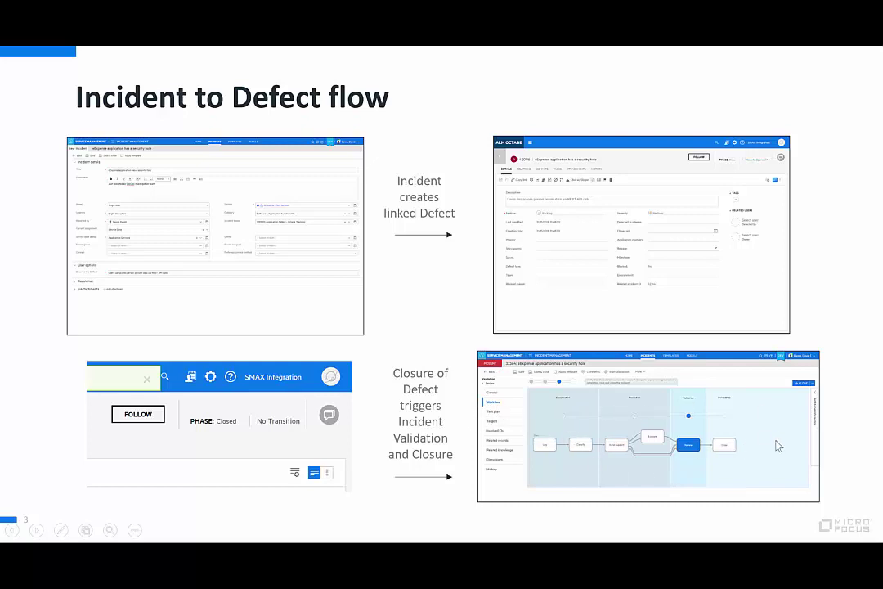
# Step: Leave the slideshow to show the SMAX Incident Management home page with 73 active incidents
pyautogui.hotkey('alt', 'Tab')
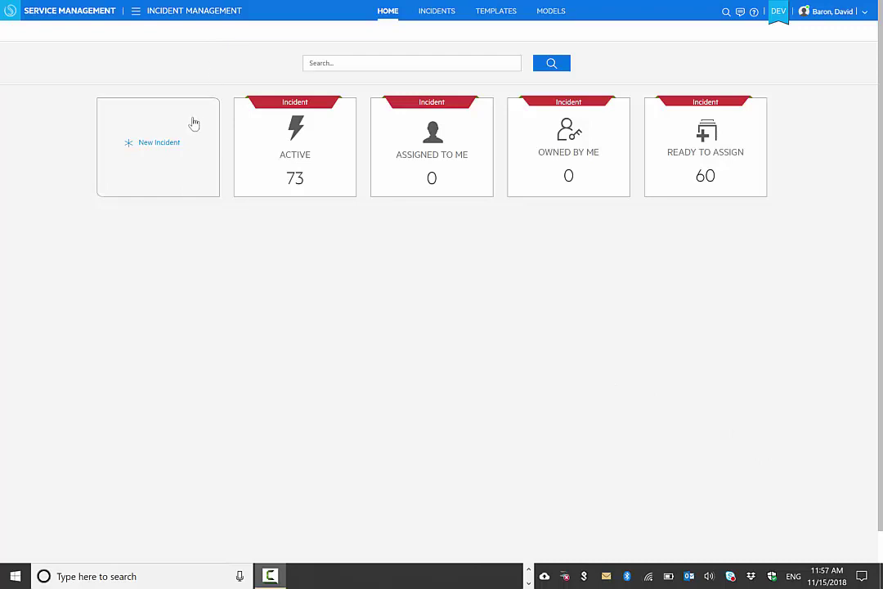
# Step: Start a new incident titled 'eExpense application has a security hole', described 'This was discovered by the SecOps team'
pyautogui.click(162, 166)
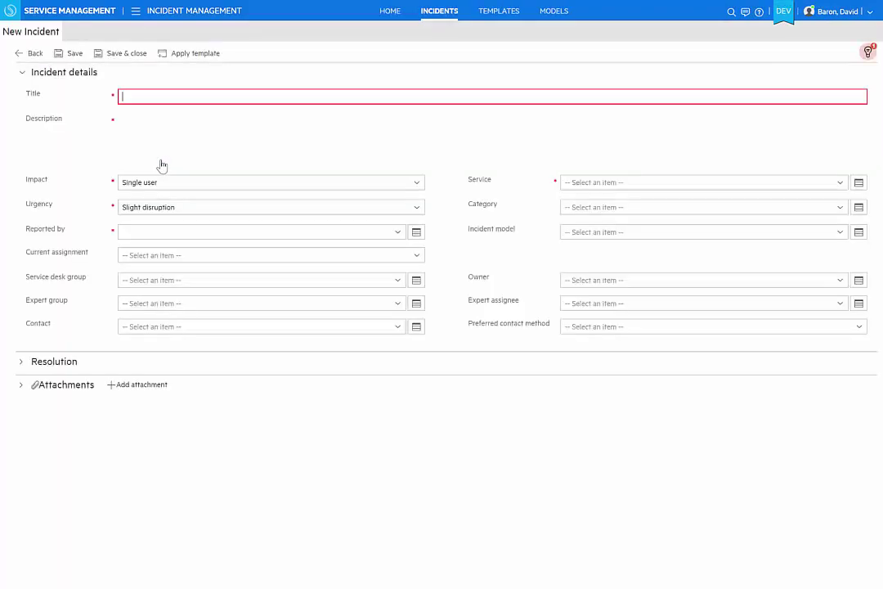
pyautogui.click(197, 101)
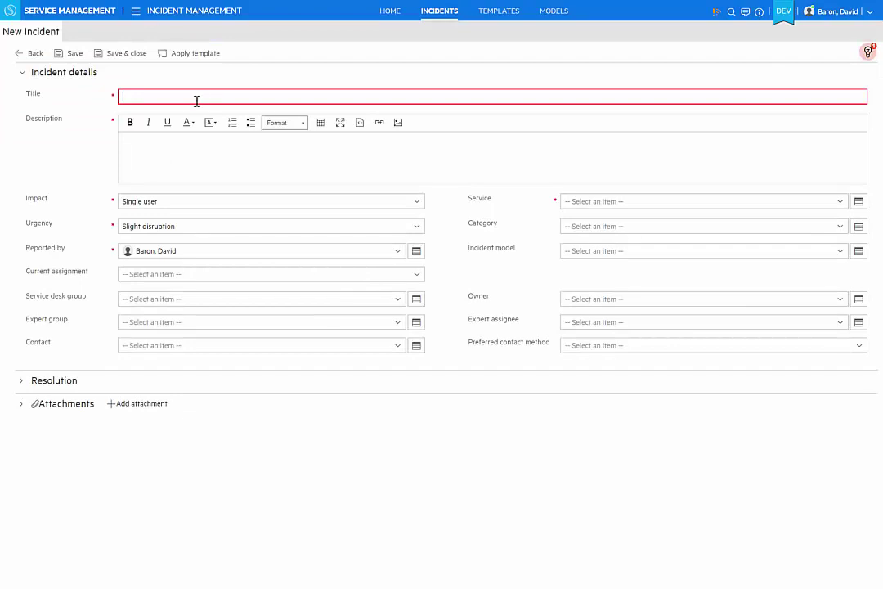
pyautogui.write('cExpense application ')
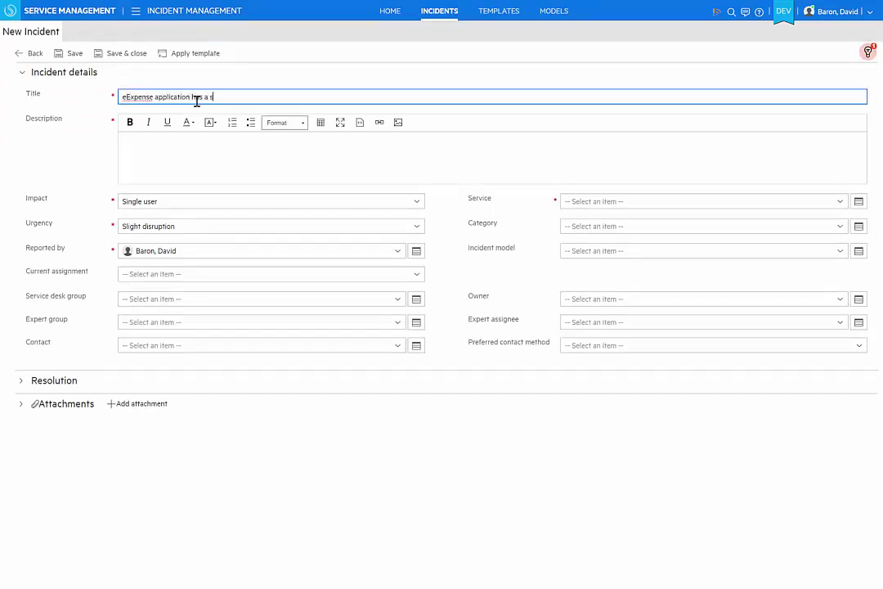
pyautogui.write('has a security hole')
pyautogui.click(376, 144)
pyautogui.write('This was discovered by the SecOps team')
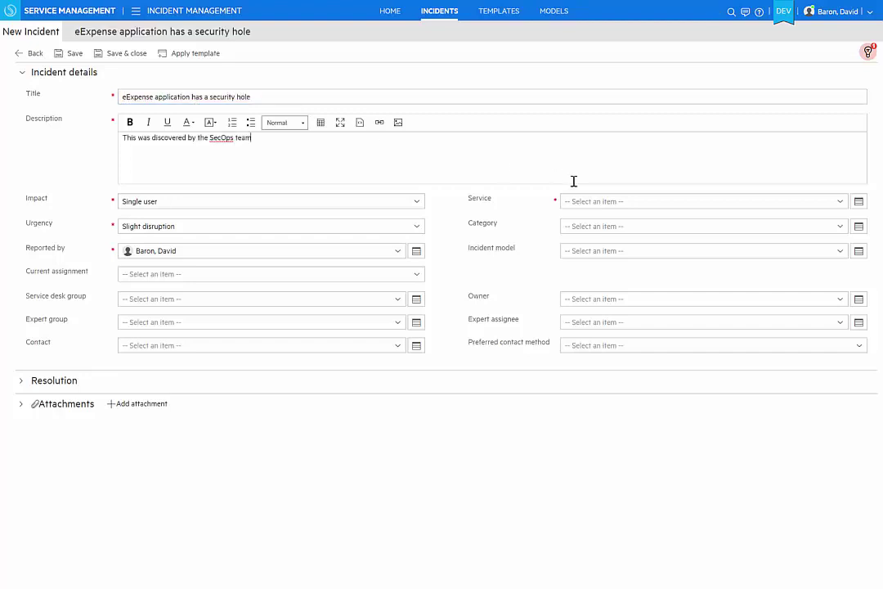
# Step: Set the incident's service to eExpense - Self Service
pyautogui.click(612, 204)
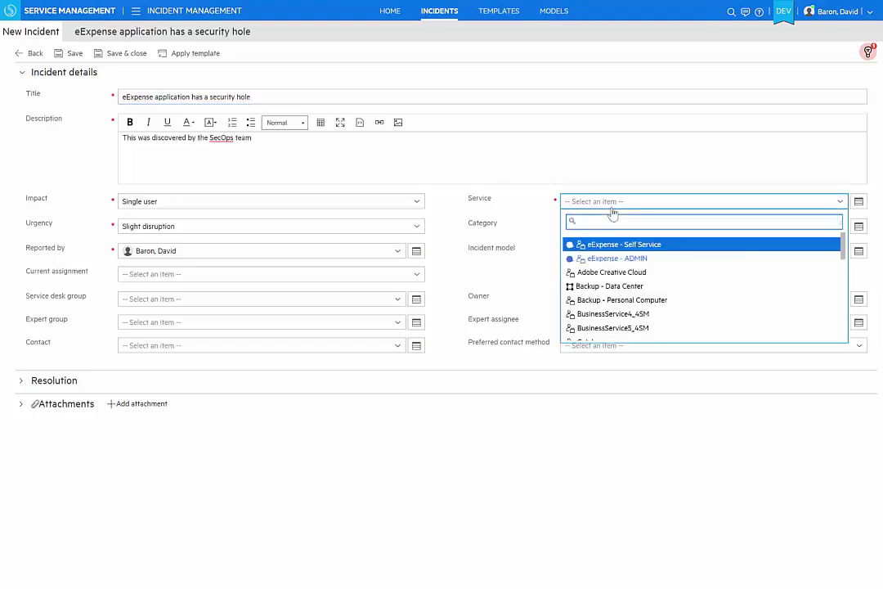
pyautogui.click(664, 249)
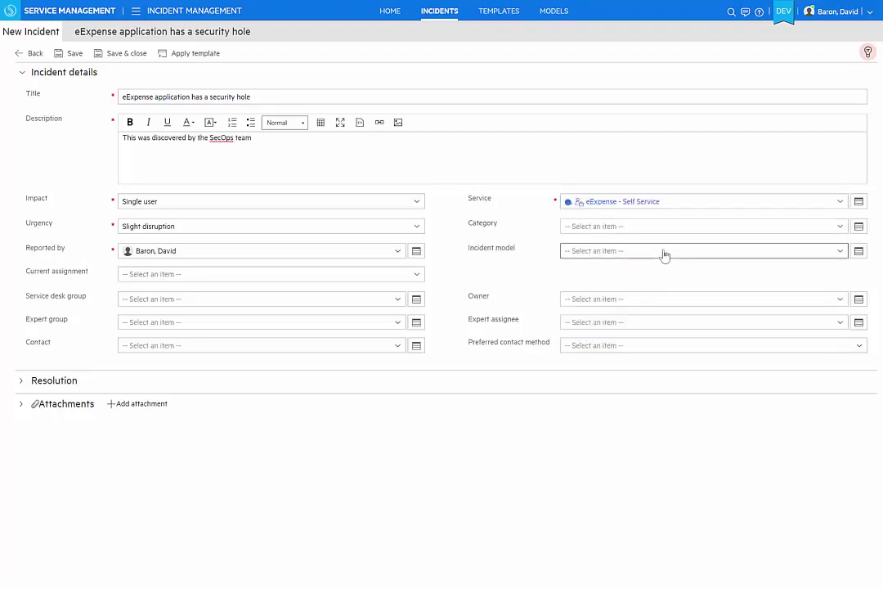
pyautogui.click(608, 255)
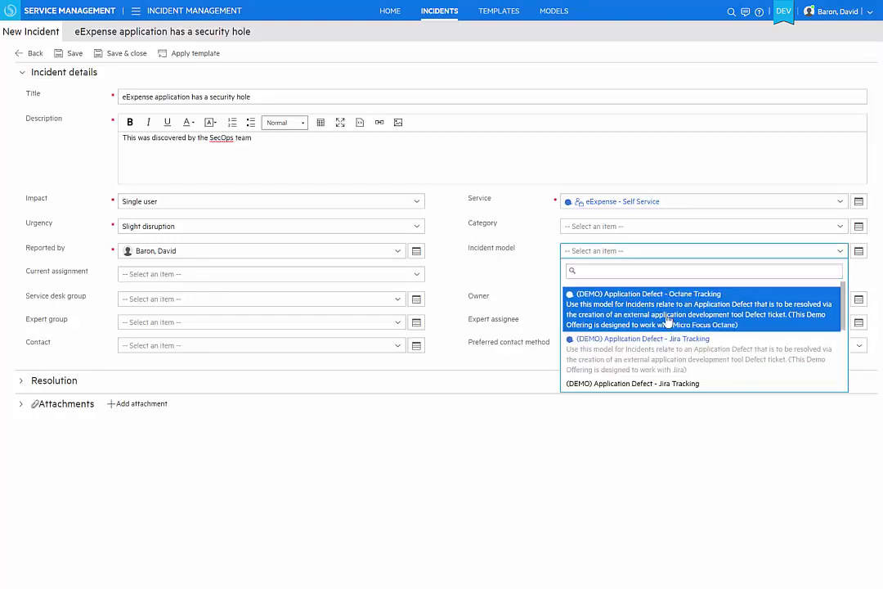
# Step: Apply the (DEMO) Application Defect - Octane Tracking model and describe the defect as 'Seems like users can access private data via REST Apis'
pyautogui.click(668, 320)
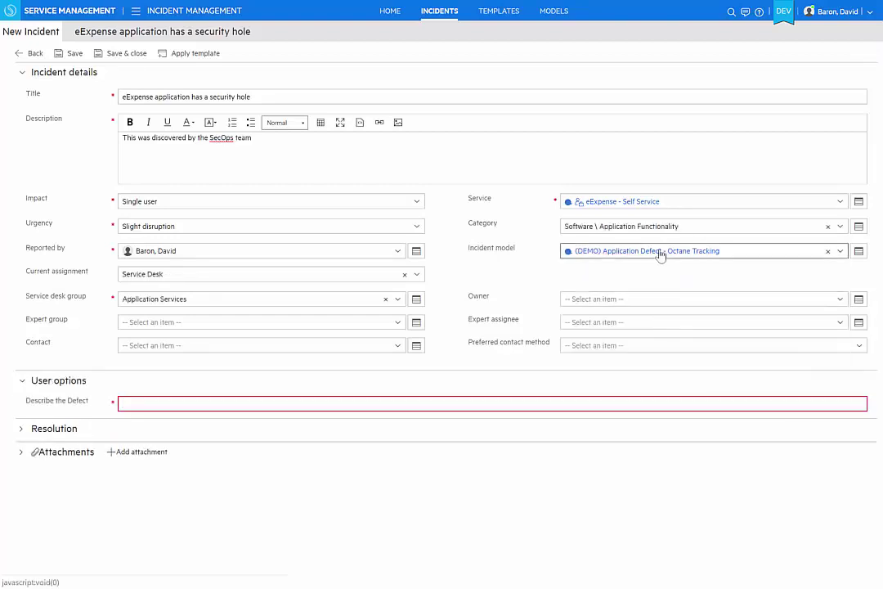
pyautogui.moveTo(661, 255)
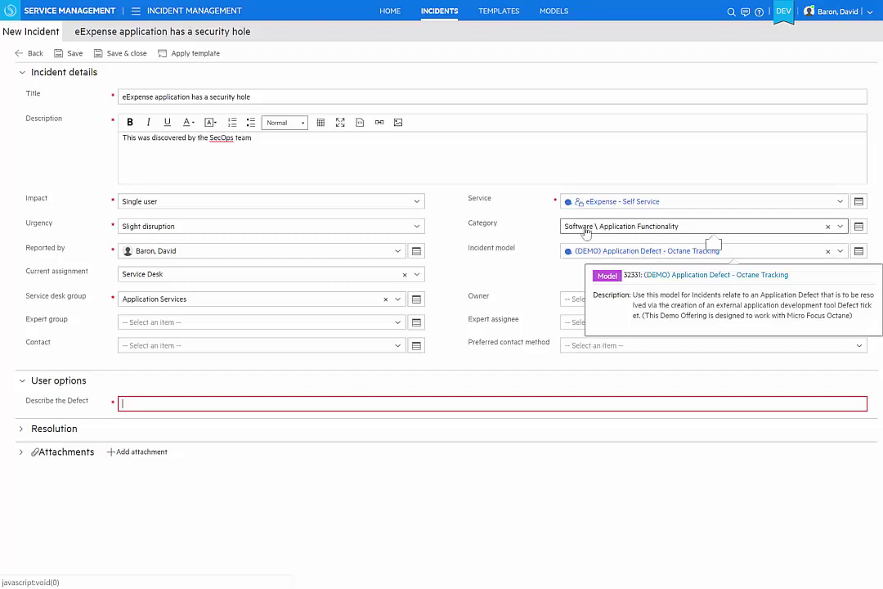
pyautogui.moveTo(185, 302)
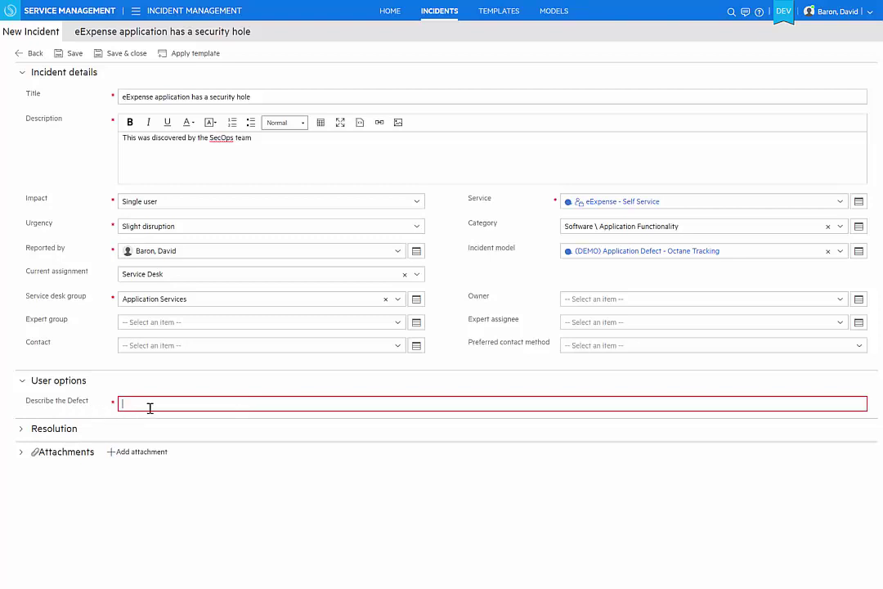
pyautogui.write('Seems like')
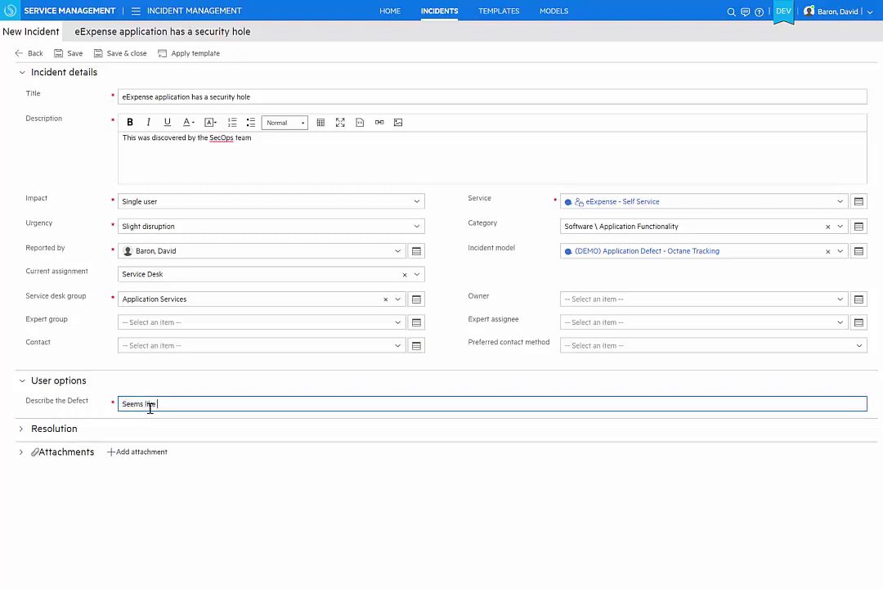
pyautogui.write(' users can access private data via REST Apis')
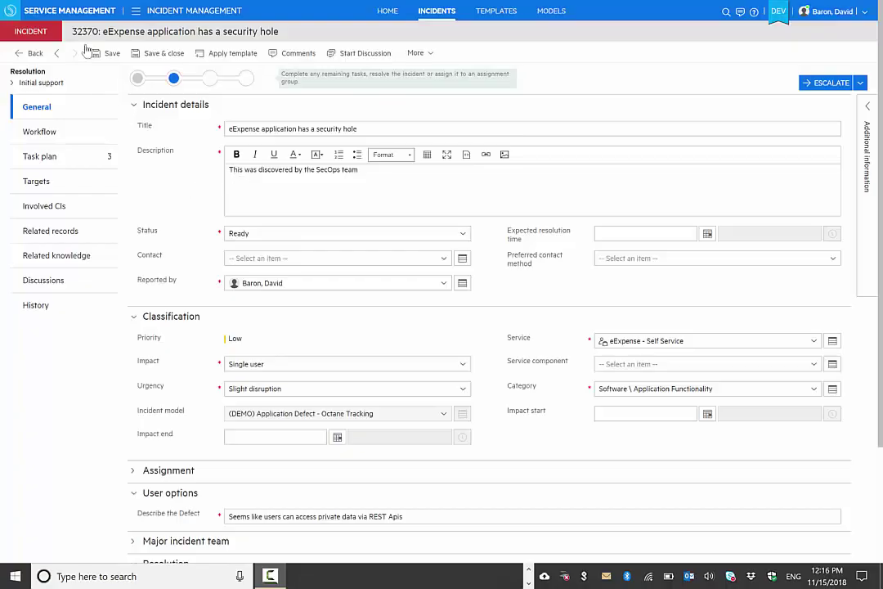
# Step: Check incident 32370's workflow and task plan for the completed Create Defect in Octane and status comment tasks
pyautogui.doubleClick(77, 30)
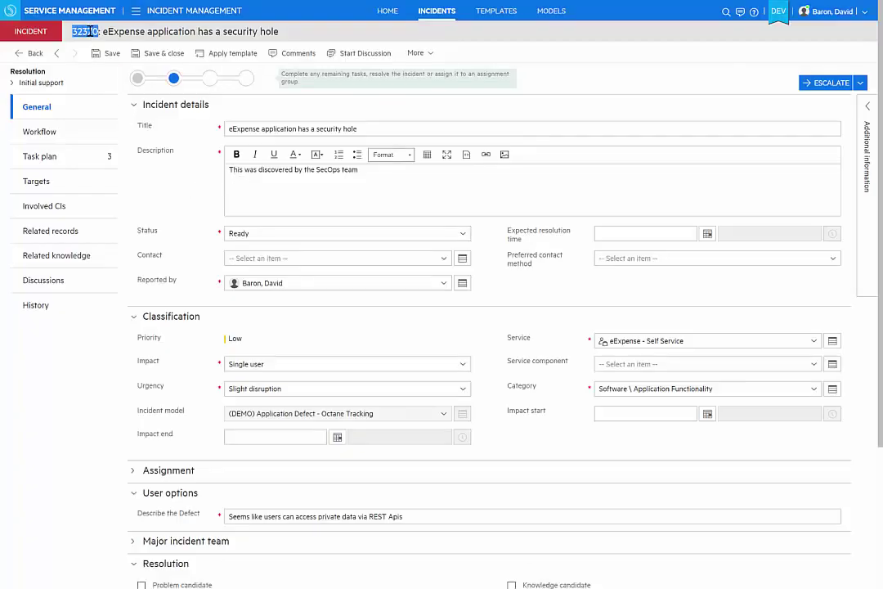
pyautogui.click(49, 132)
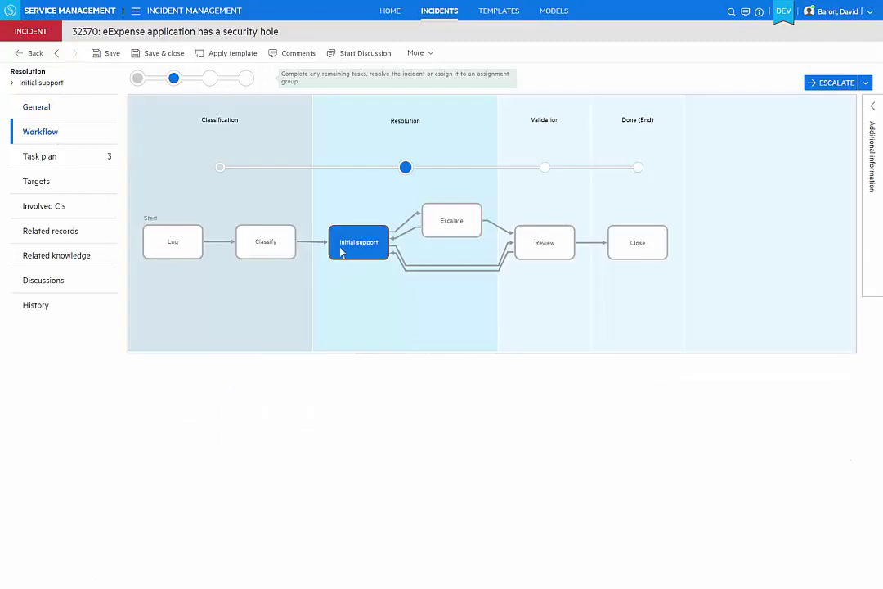
pyautogui.click(45, 159)
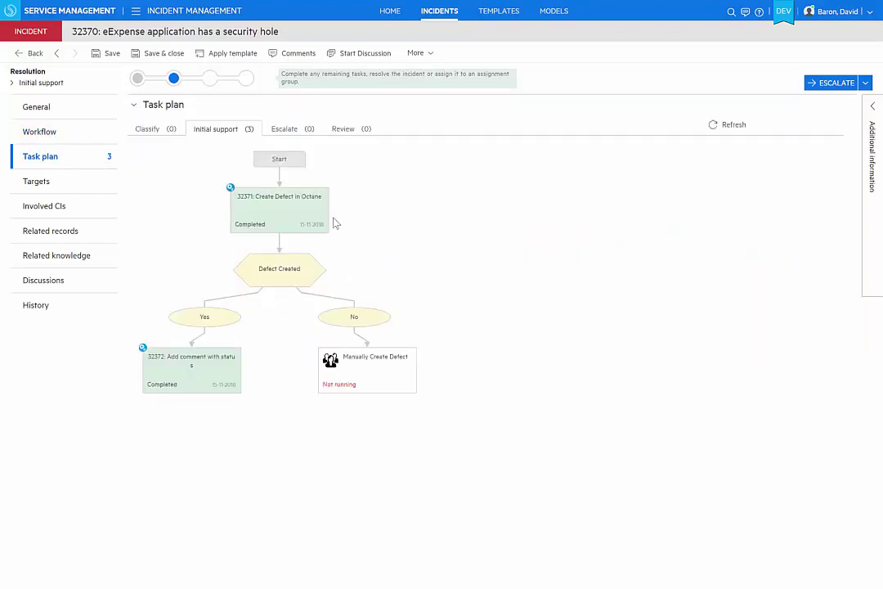
pyautogui.moveTo(291, 225)
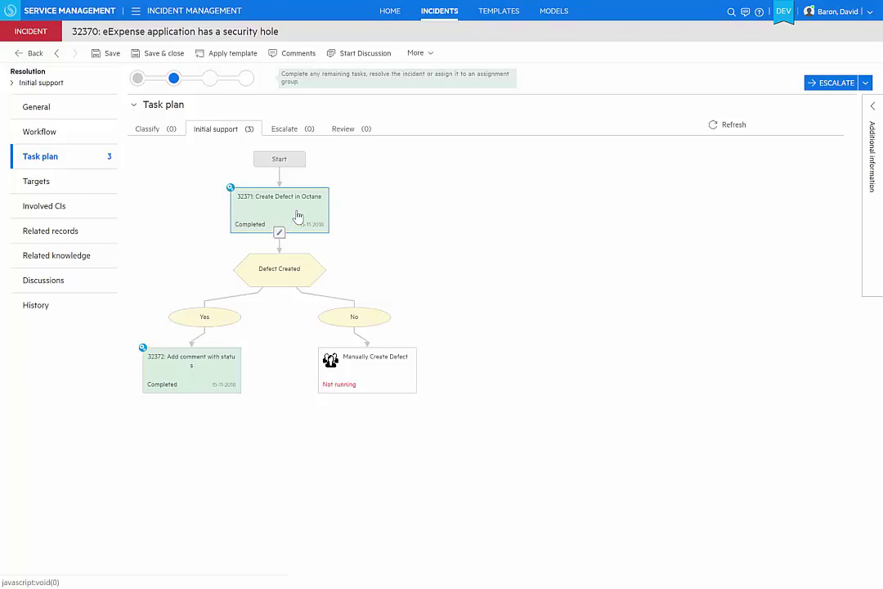
pyautogui.moveTo(299, 280)
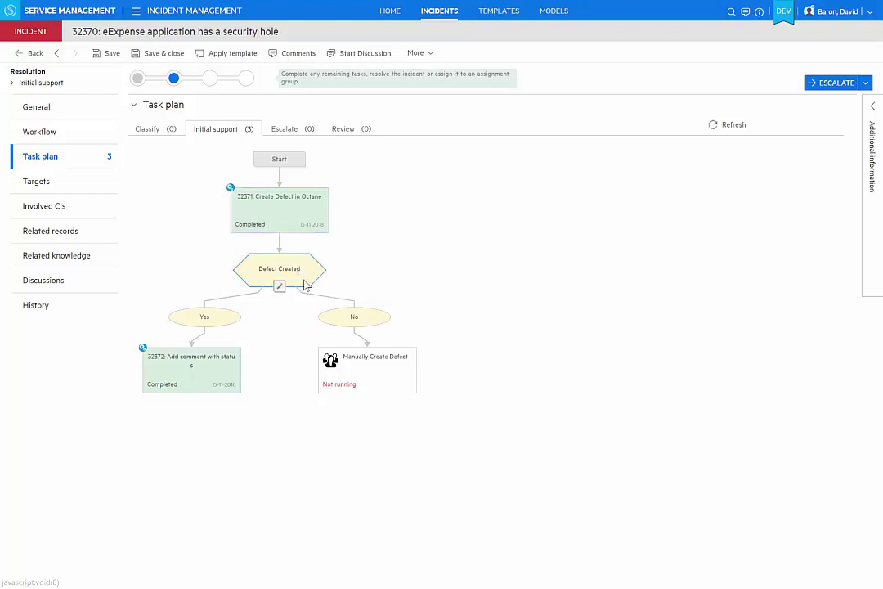
pyautogui.moveTo(216, 374)
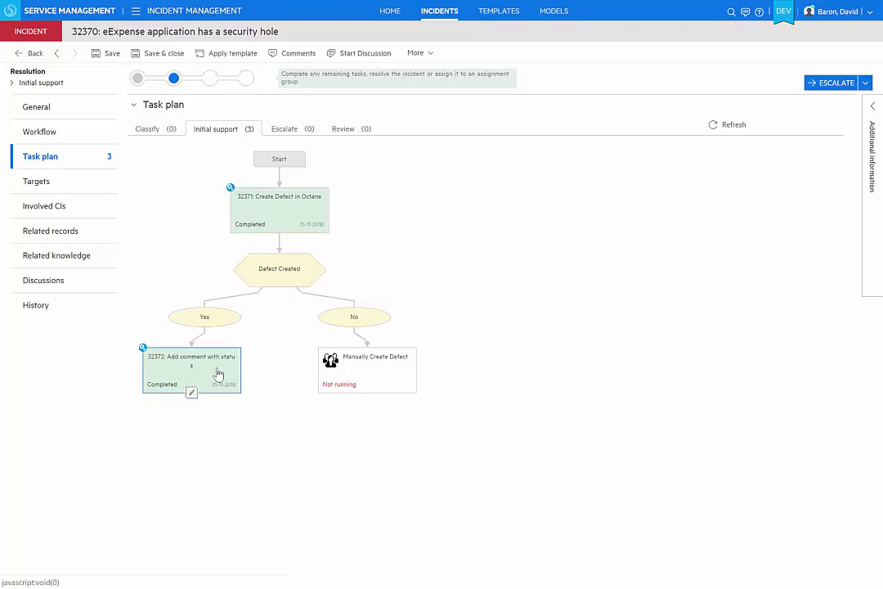
# Step: Confirm external reference number 41007 under Assignment, then view the discussion note about the Octane defect
pyautogui.click(47, 109)
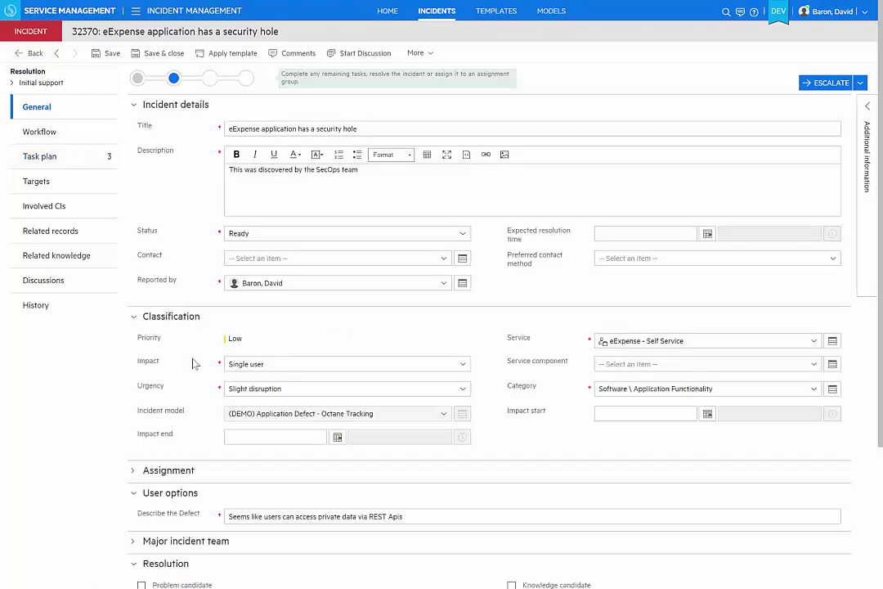
pyautogui.scroll(-3, 194, 351)
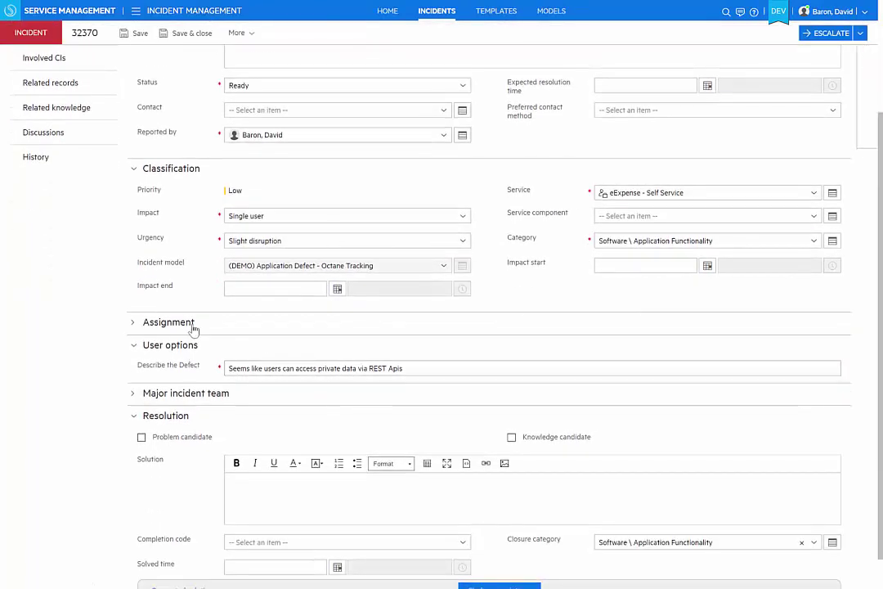
pyautogui.click(169, 322)
pyautogui.scroll(-1, 190, 330)
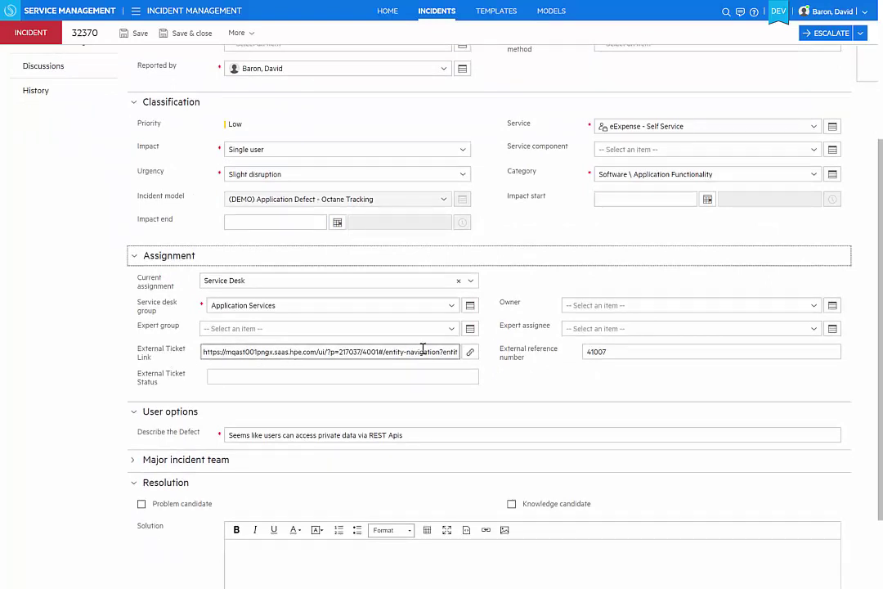
pyautogui.doubleClick(604, 352)
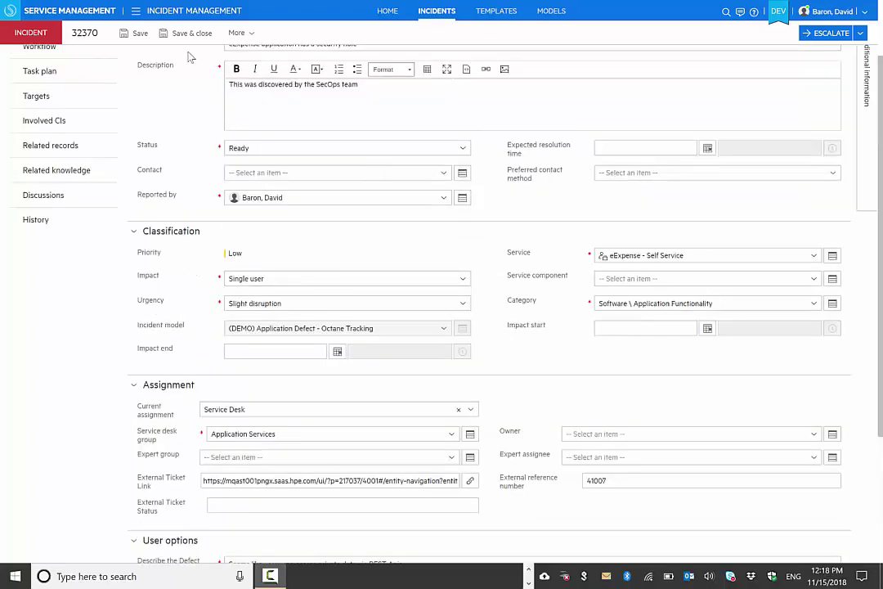
pyautogui.click(73, 200)
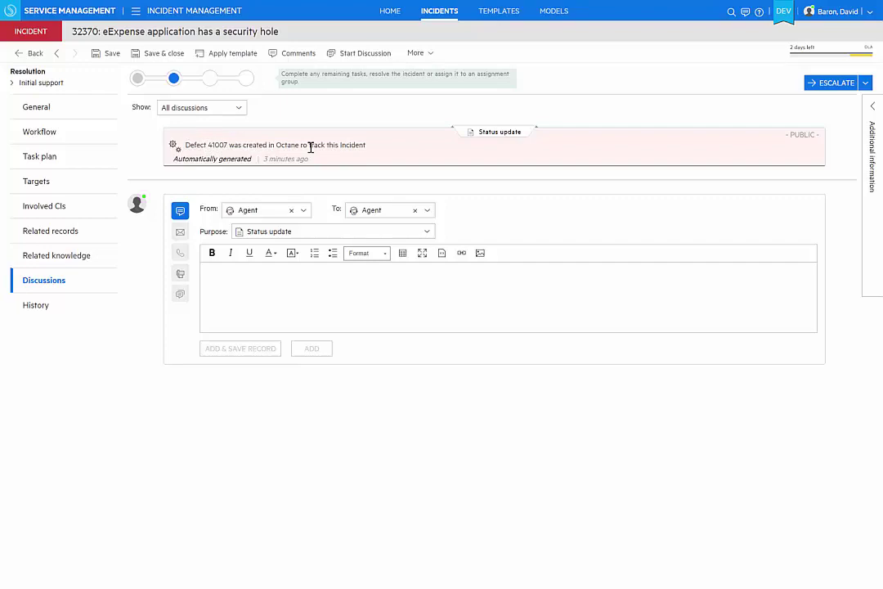
# Step: Return to the incident's General details and scroll down to the External Ticket Link for Octane
pyautogui.click(77, 112)
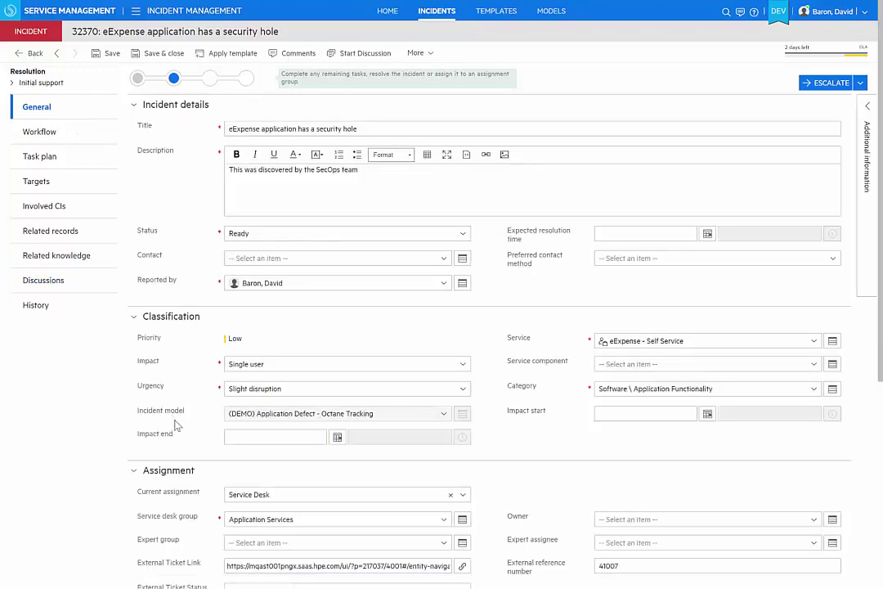
pyautogui.scroll(-3, 175, 425)
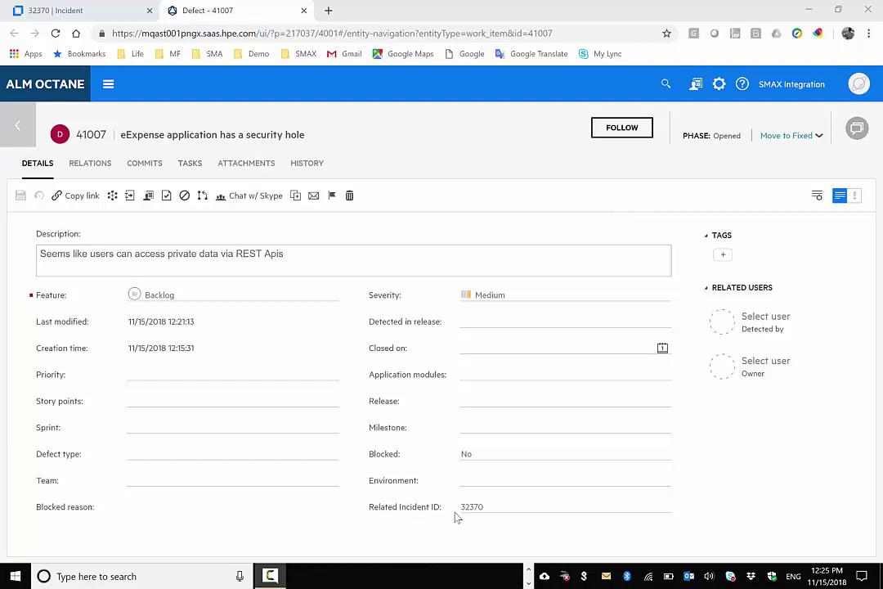
# Step: Verify that the Opened defect's Related Incident ID reads 32370
pyautogui.doubleClick(479, 509)
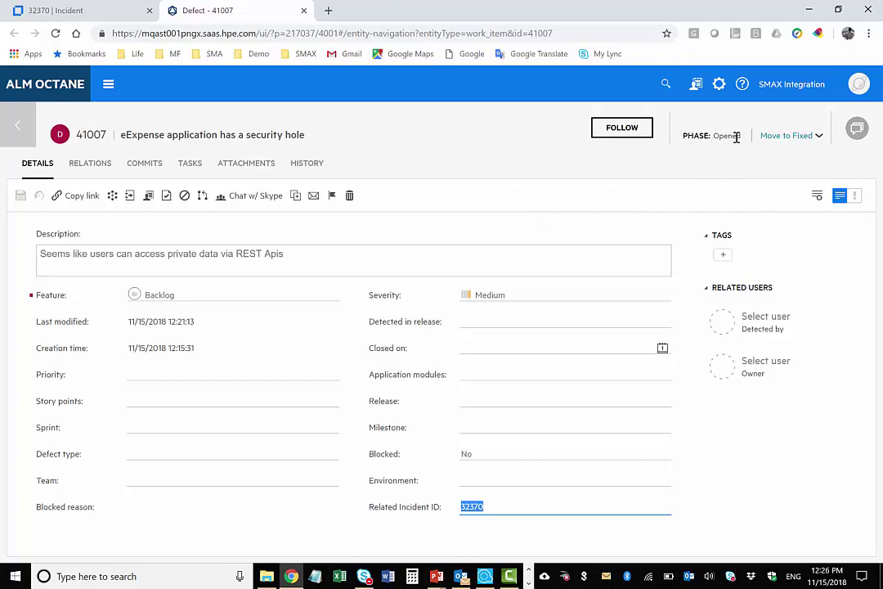
# Step: Move defect 41007 to Fixed, save it, and switch back to incident 32370
pyautogui.click(790, 142)
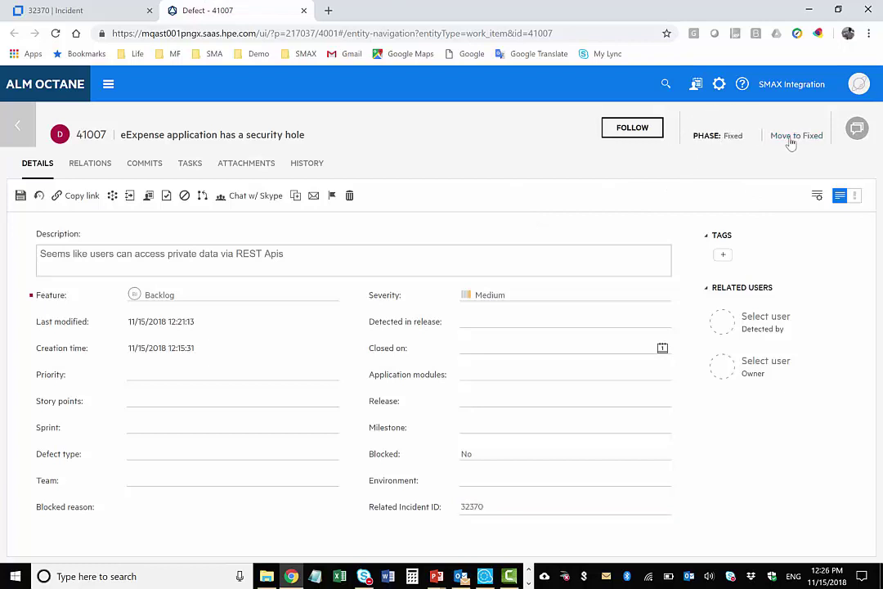
pyautogui.click(21, 197)
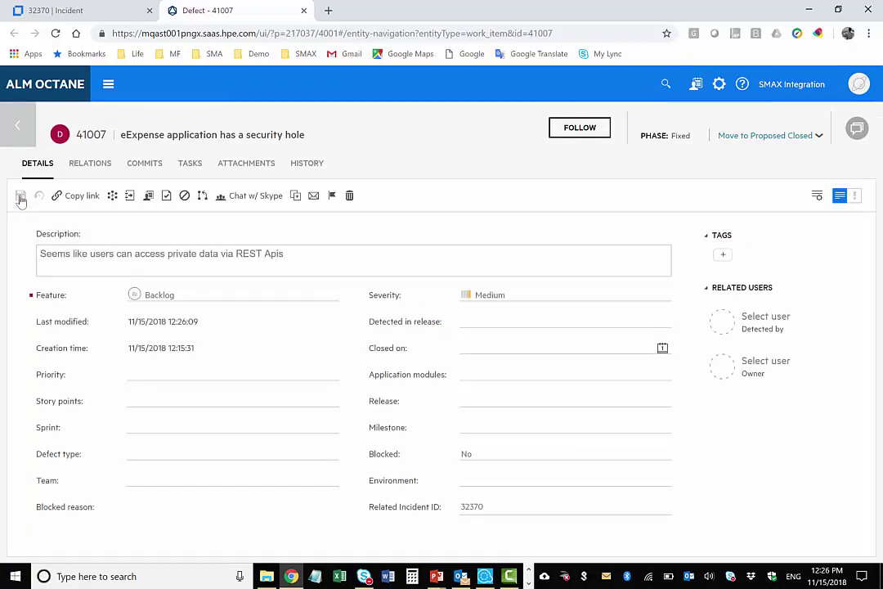
pyautogui.hotkey('ctrl', 'Tab')
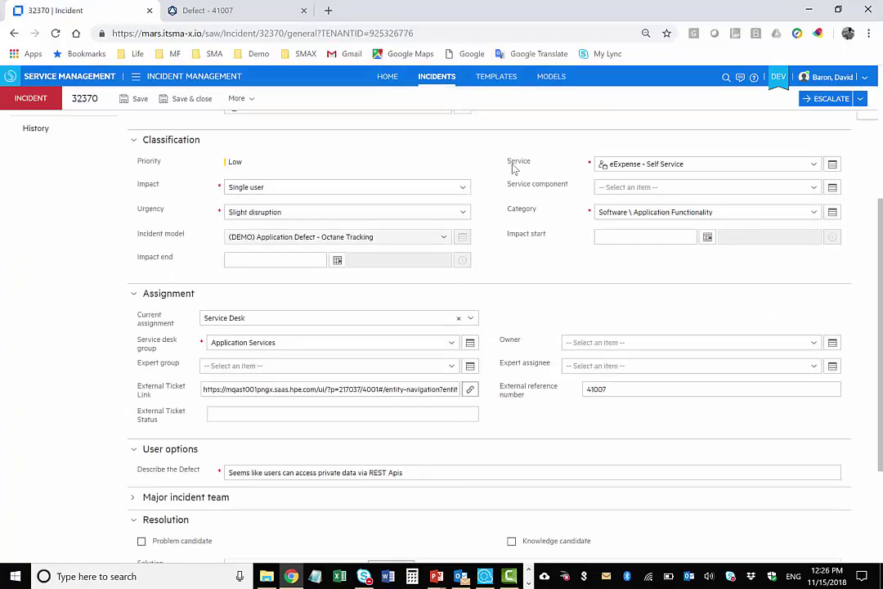
# Step: Run Case Exchange's Get Defect Status Update and confirm External Ticket Status reads phase.defect.fixed
pyautogui.scroll(5, 513, 167)
pyautogui.click(419, 118)
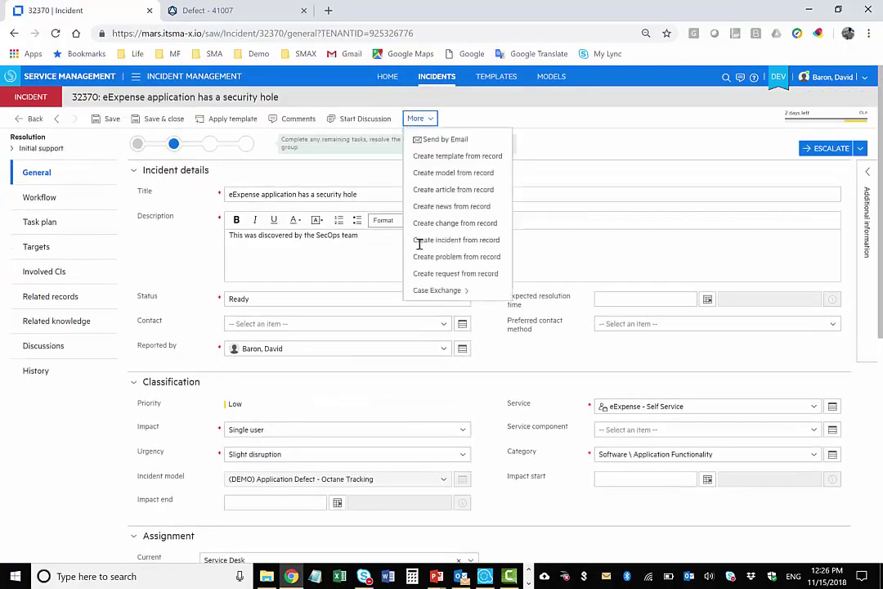
pyautogui.moveTo(437, 290)
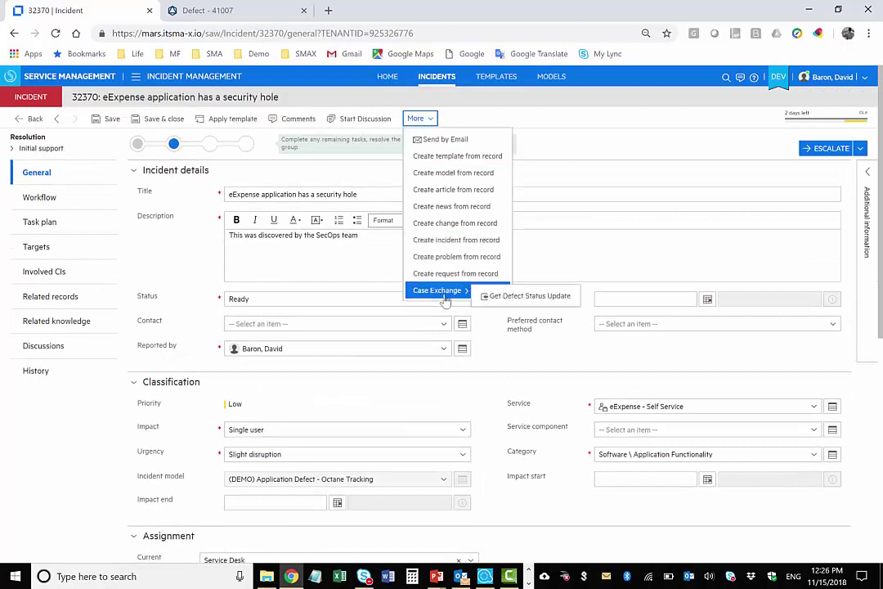
pyautogui.click(532, 299)
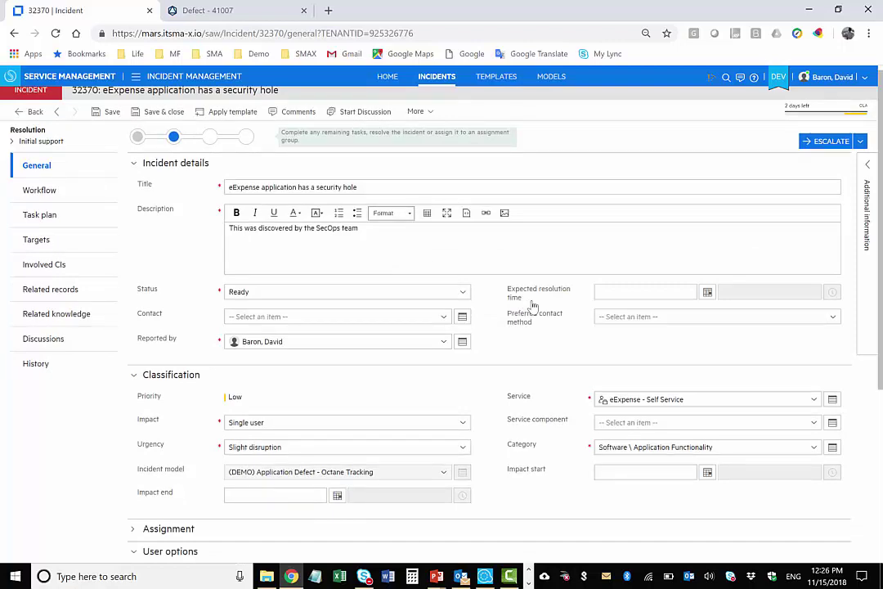
pyautogui.scroll(-2, 532, 305)
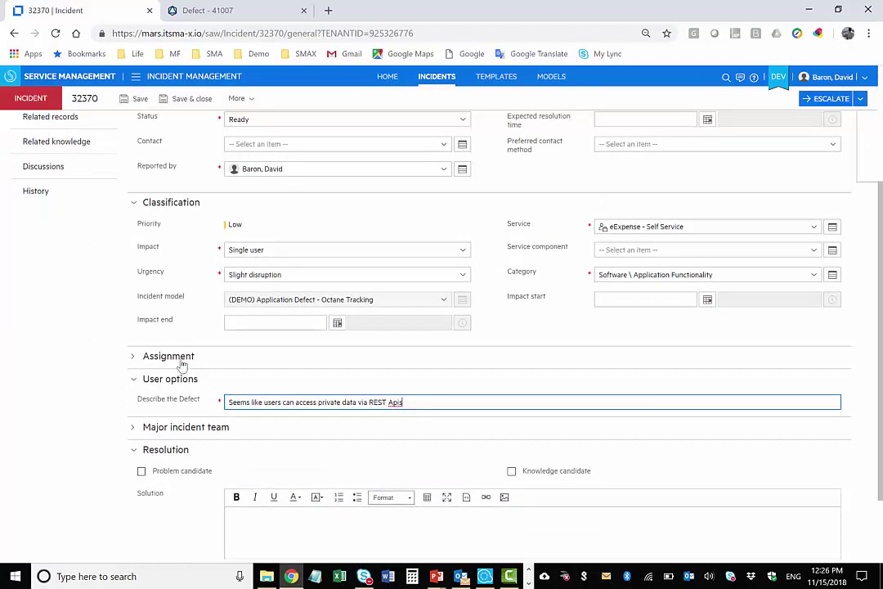
pyautogui.click(182, 364)
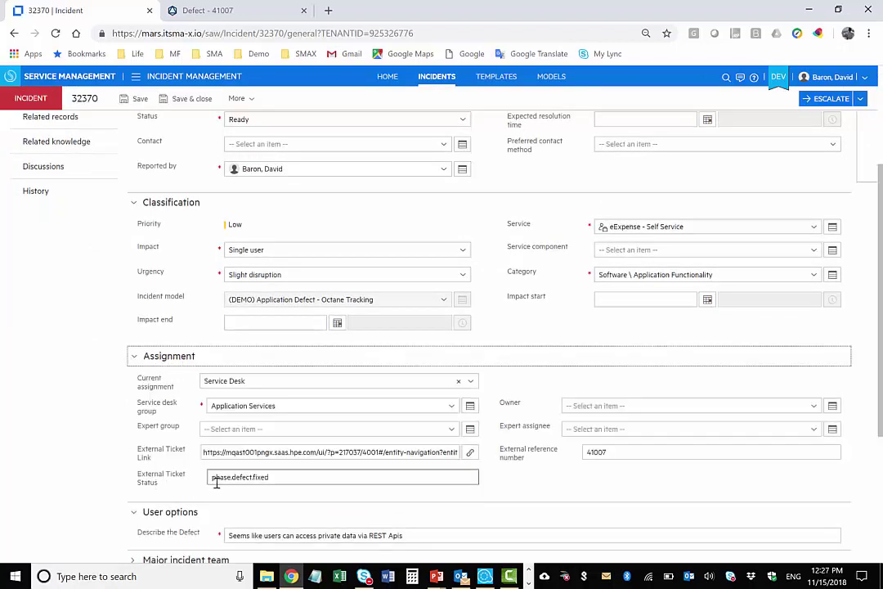
pyautogui.click(292, 475)
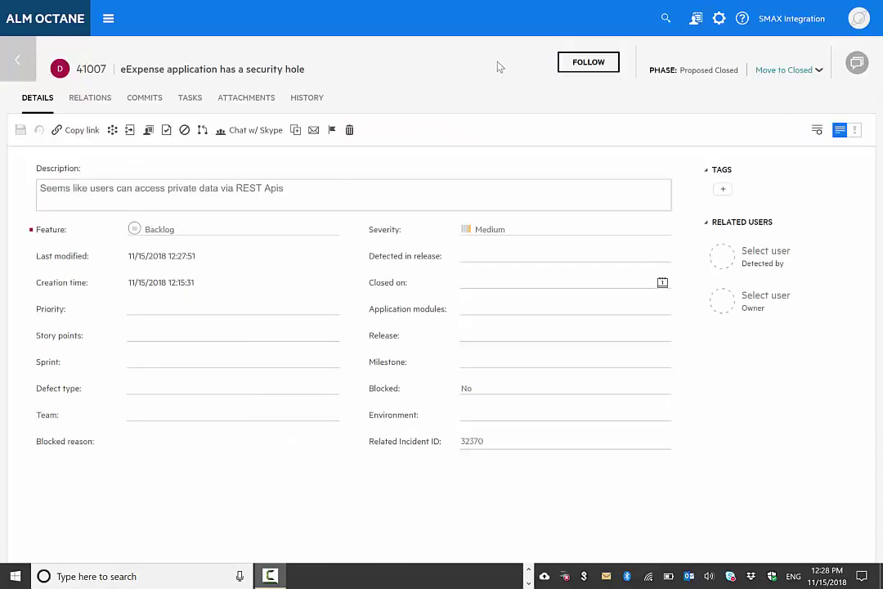
# Step: Move defect 41007 to Closed and save it
pyautogui.click(783, 70)
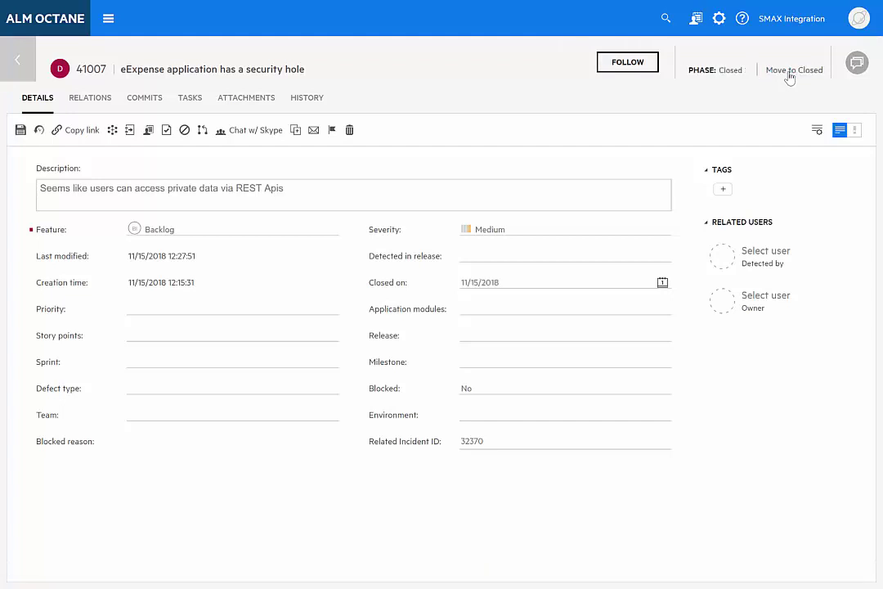
pyautogui.click(20, 130)
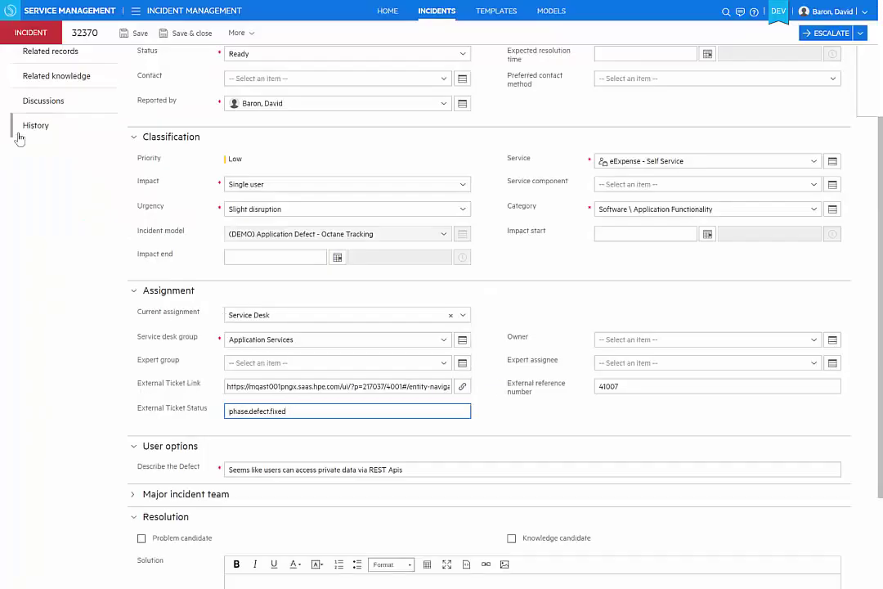
# Step: Check that incident 32370's External Ticket Status reads phase.defect.closed, then view its workflow at Review
pyautogui.scroll(5, 316, 181)
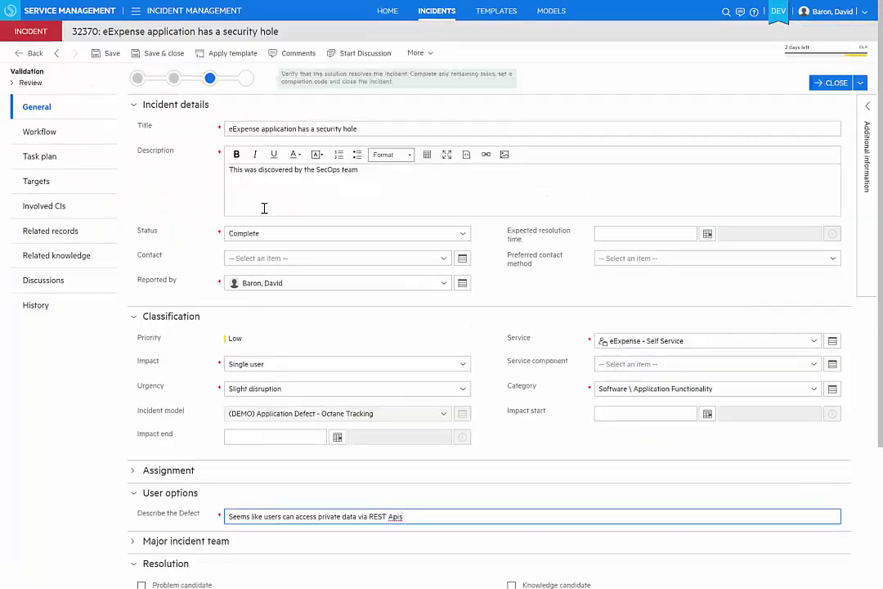
pyautogui.click(174, 474)
pyautogui.scroll(-2, 180, 482)
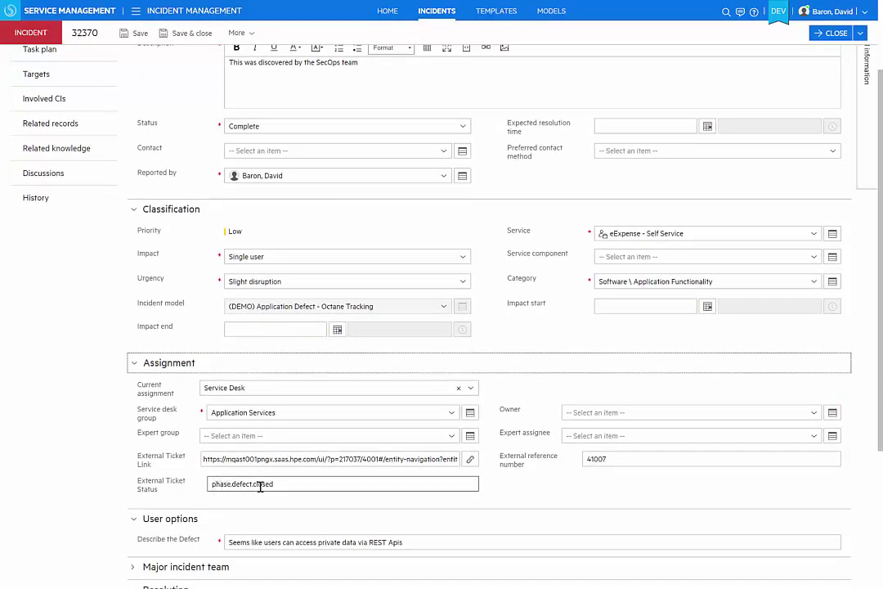
pyautogui.scroll(2, 163, 254)
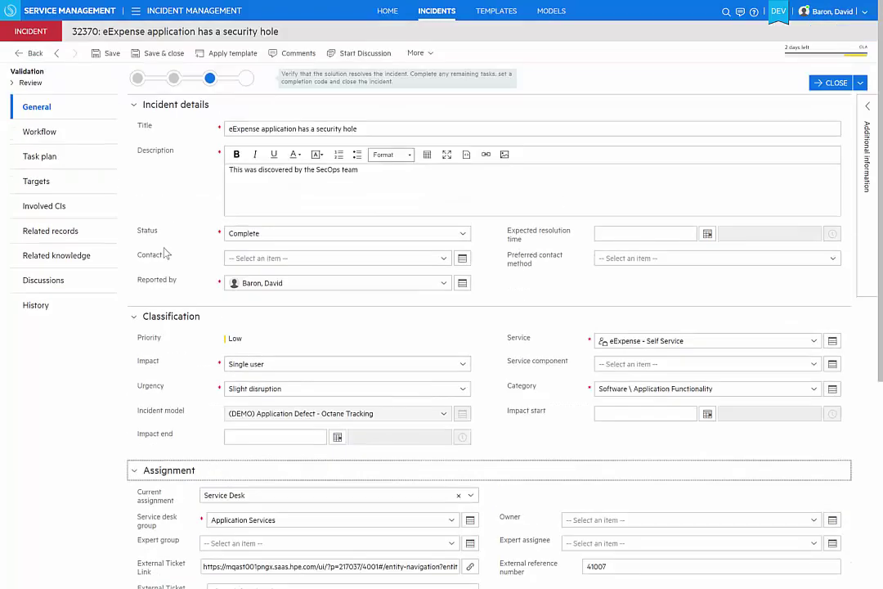
pyautogui.click(58, 140)
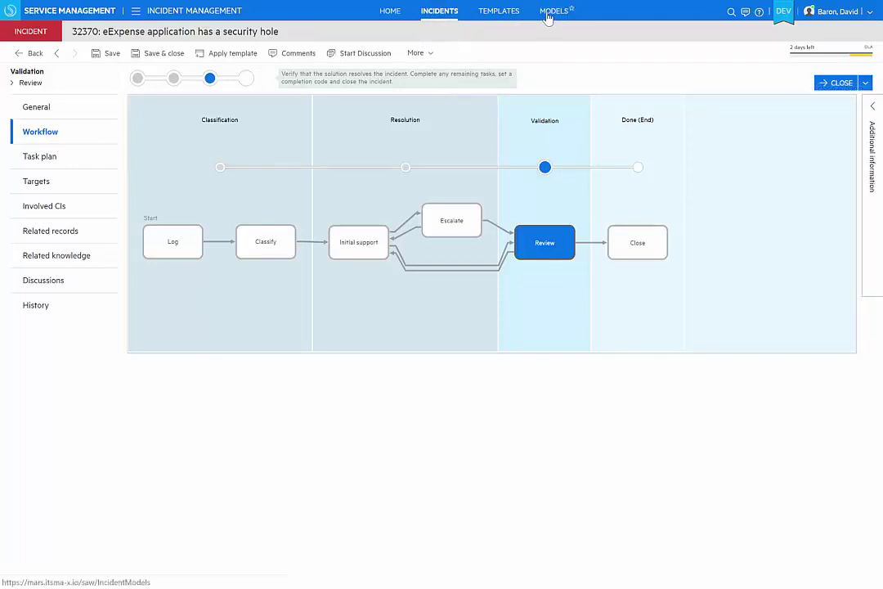
# Step: Open Octane Tracking incident model 32331 and show its Initial support task plan
pyautogui.click(548, 13)
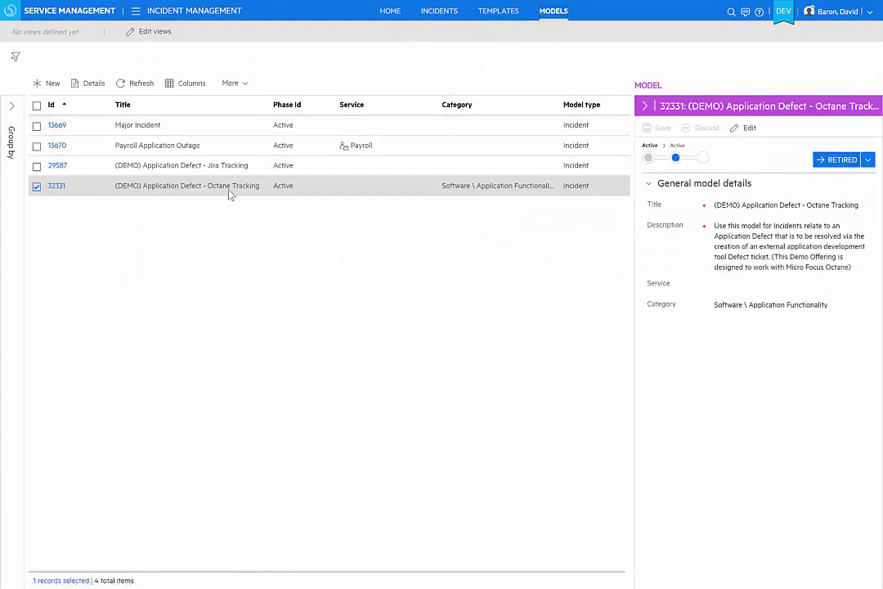
pyautogui.click(54, 188)
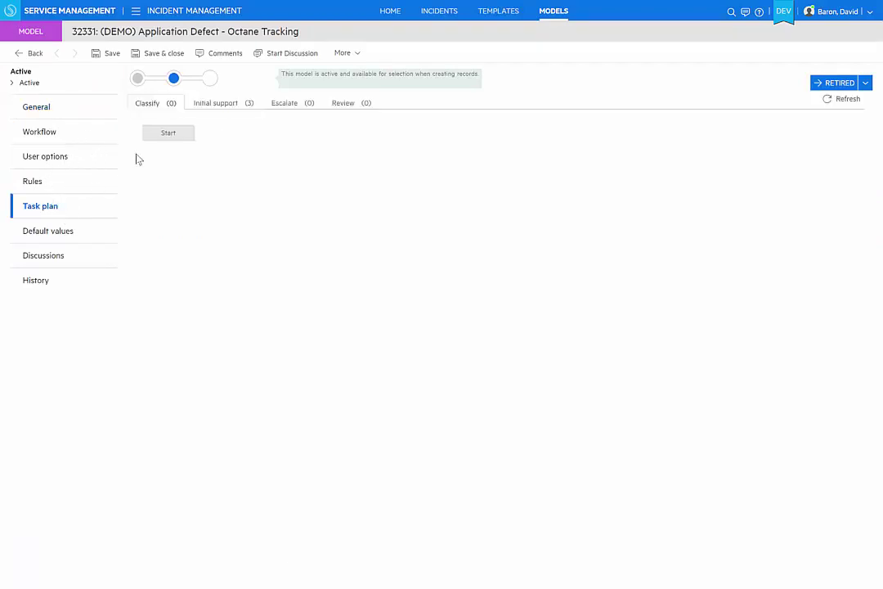
pyautogui.click(217, 105)
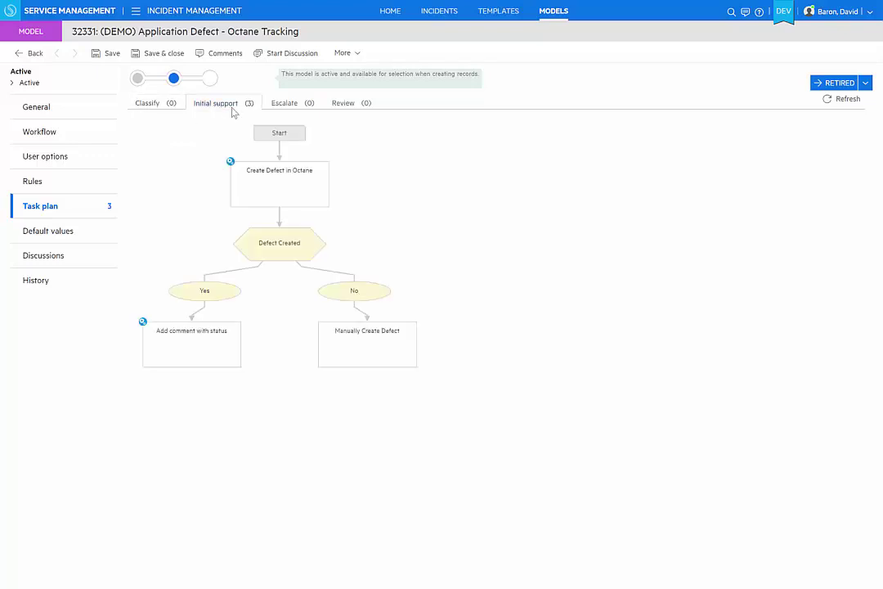
pyautogui.moveTo(293, 190)
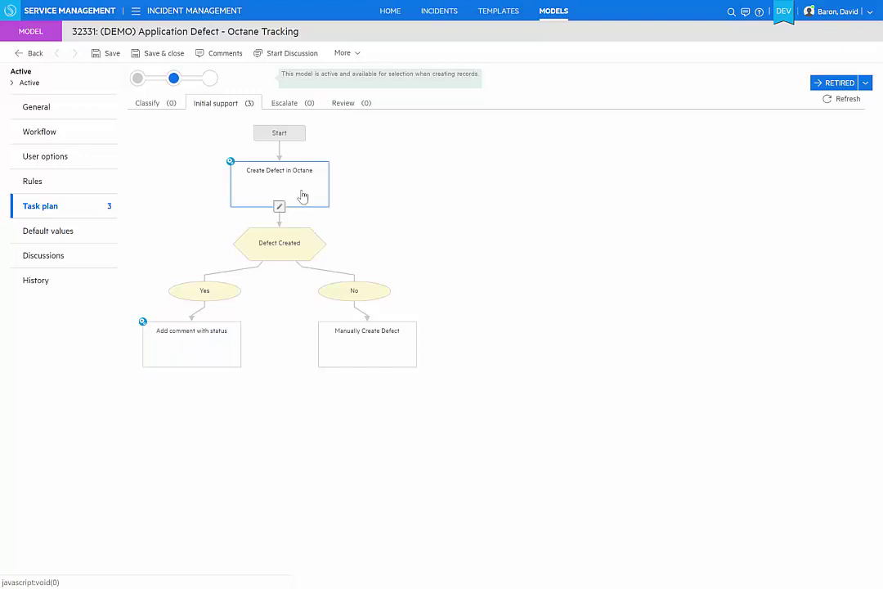
pyautogui.moveTo(360, 353)
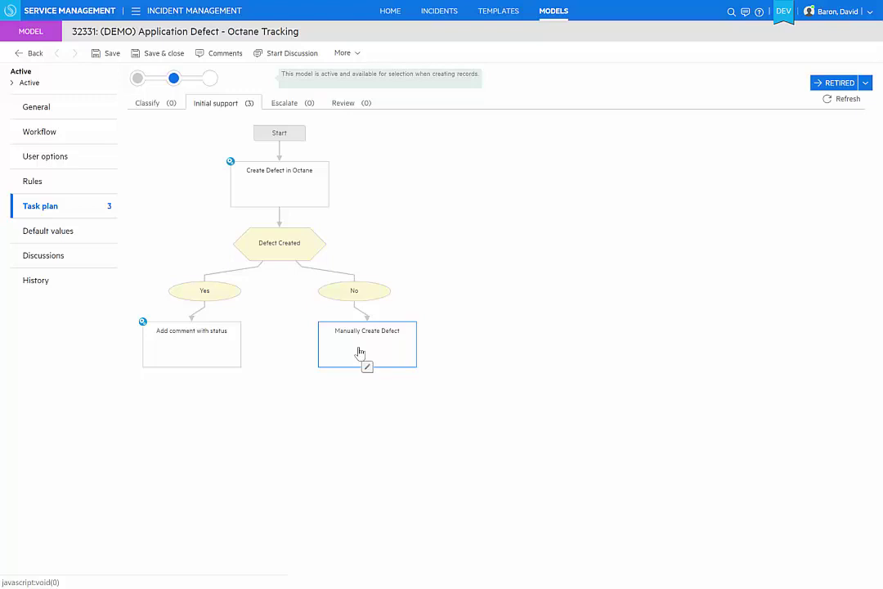
# Step: Inspect the Create Defect in Octane task's business rule, then cancel out of the task details
pyautogui.doubleClick(278, 190)
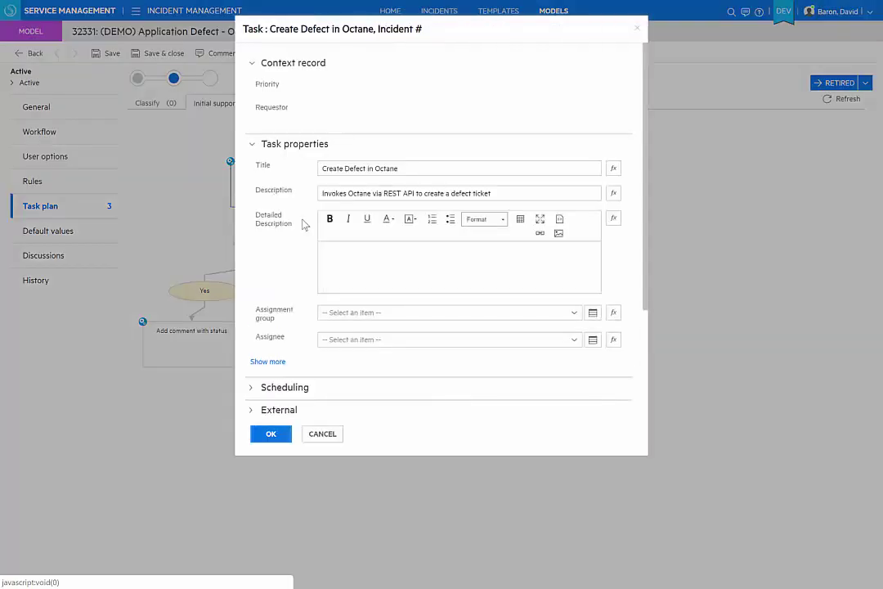
pyautogui.scroll(-3, 268, 299)
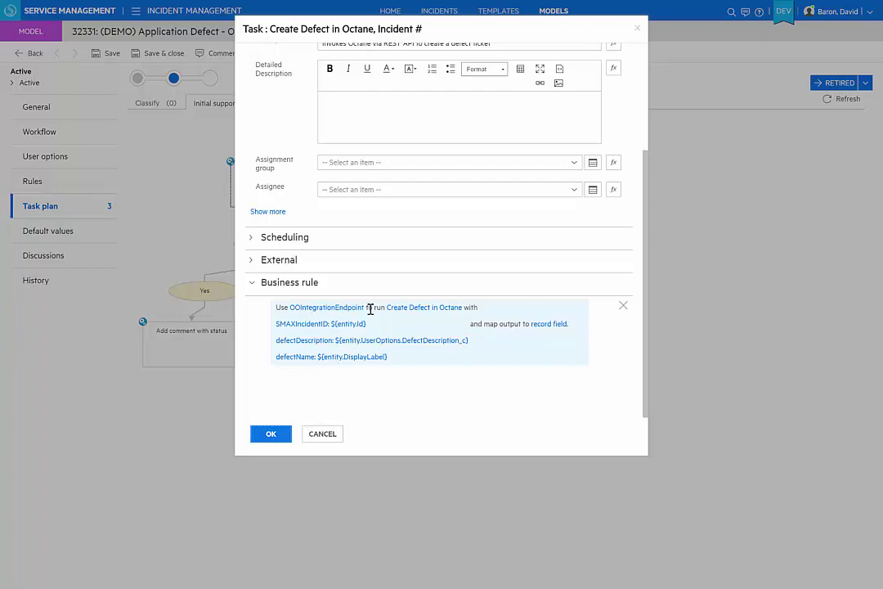
pyautogui.click(324, 442)
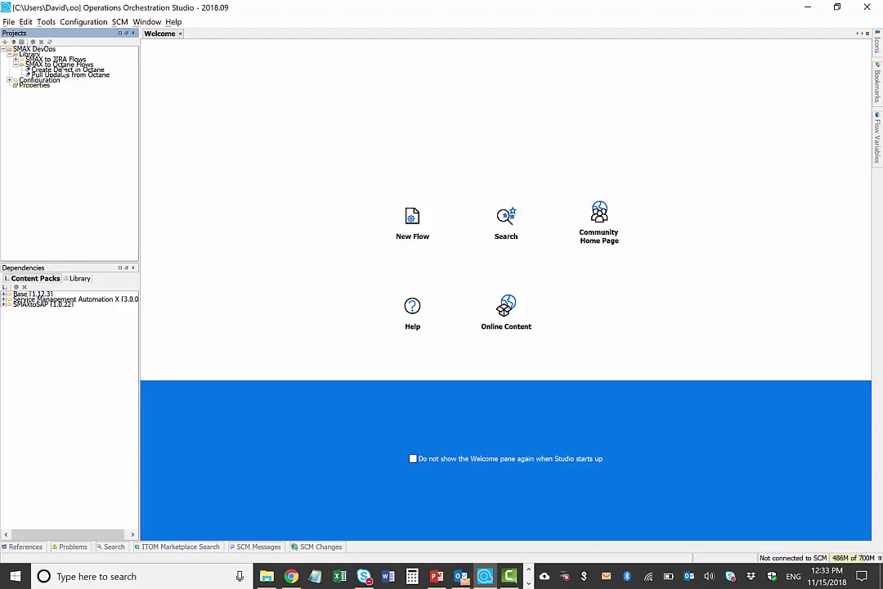
# Step: Open the Create Defect in Octane flow and select its Create incident in Octane and Prepare SMAX Payload steps
pyautogui.click(67, 71)
pyautogui.doubleClick(66, 71)
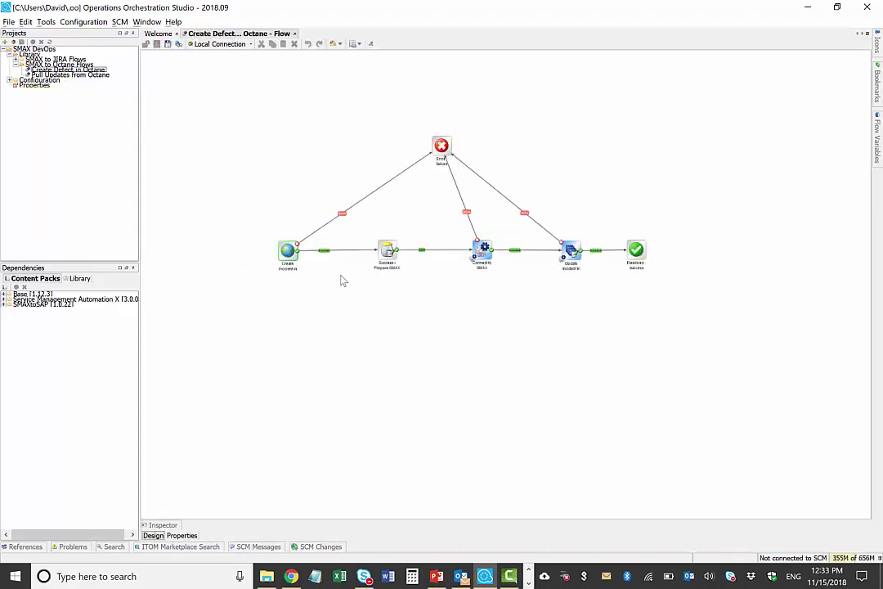
pyautogui.click(287, 251)
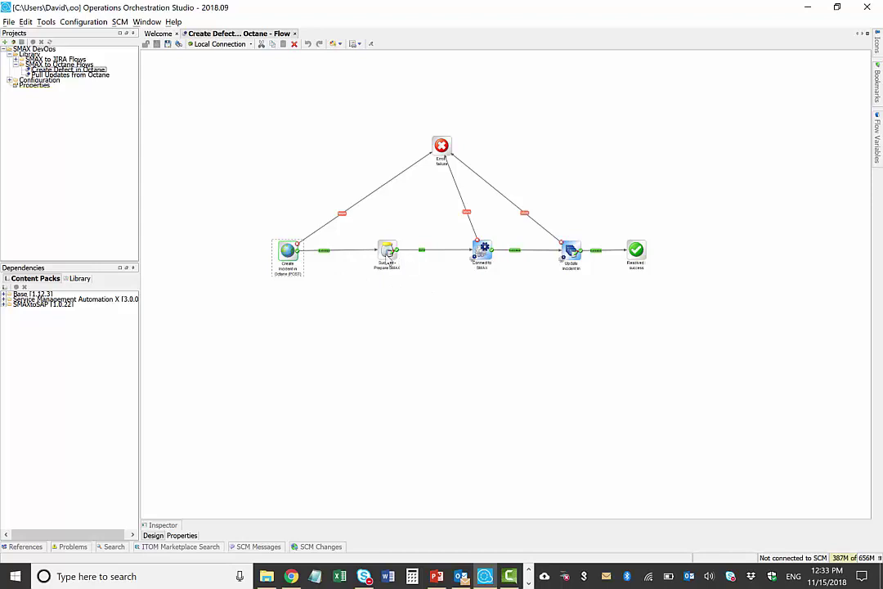
pyautogui.click(388, 259)
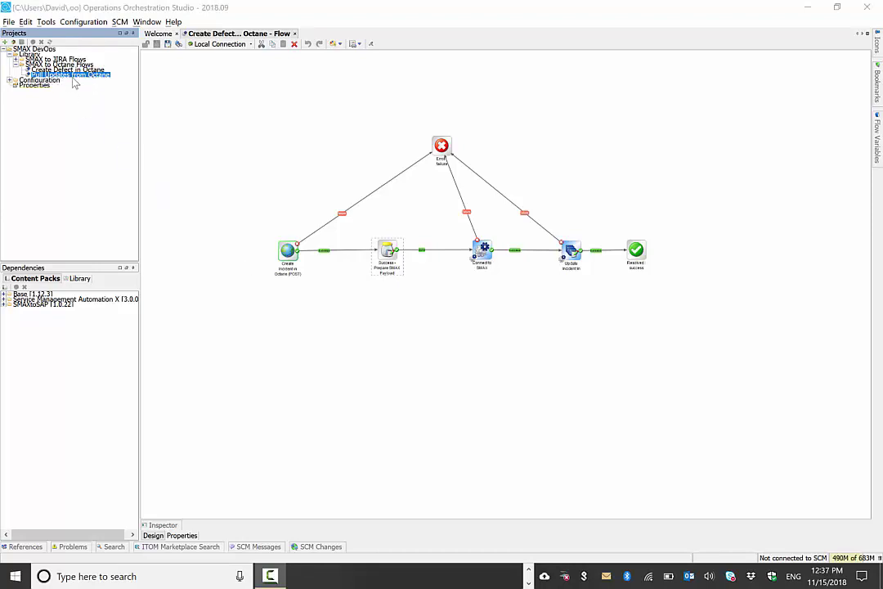
pyautogui.click(181, 536)
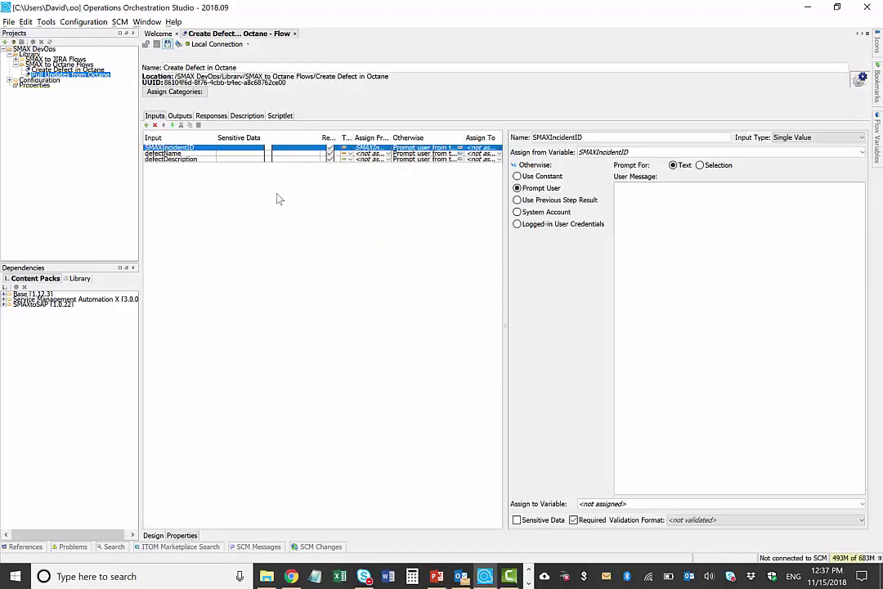
pyautogui.click(184, 153)
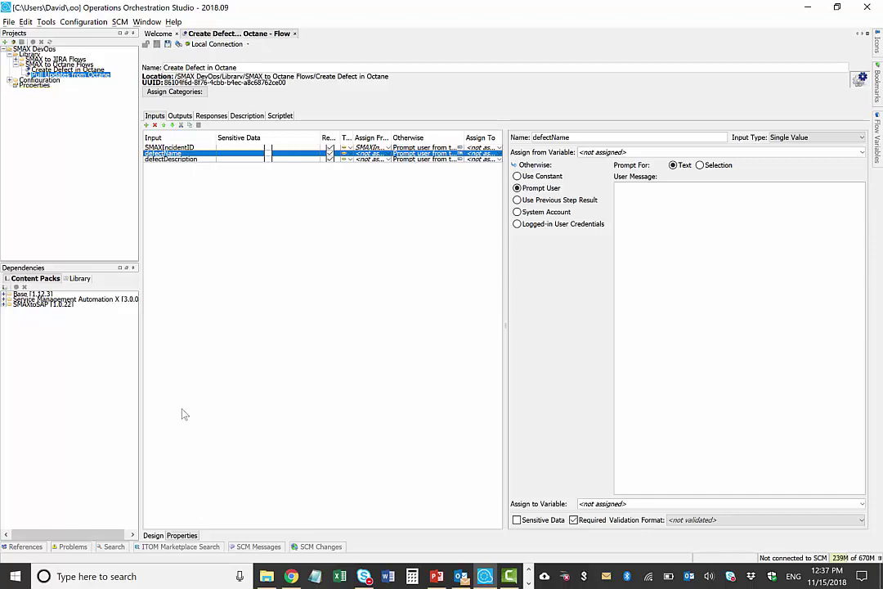
pyautogui.click(154, 535)
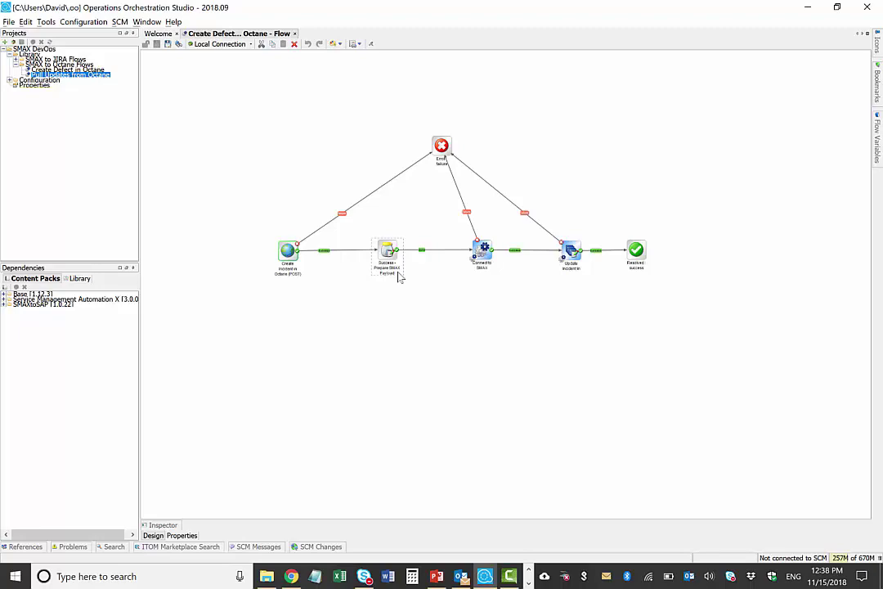
# Step: Switch between the open application windows twice with Alt+Tab
pyautogui.hotkey('alt', 'Tab')
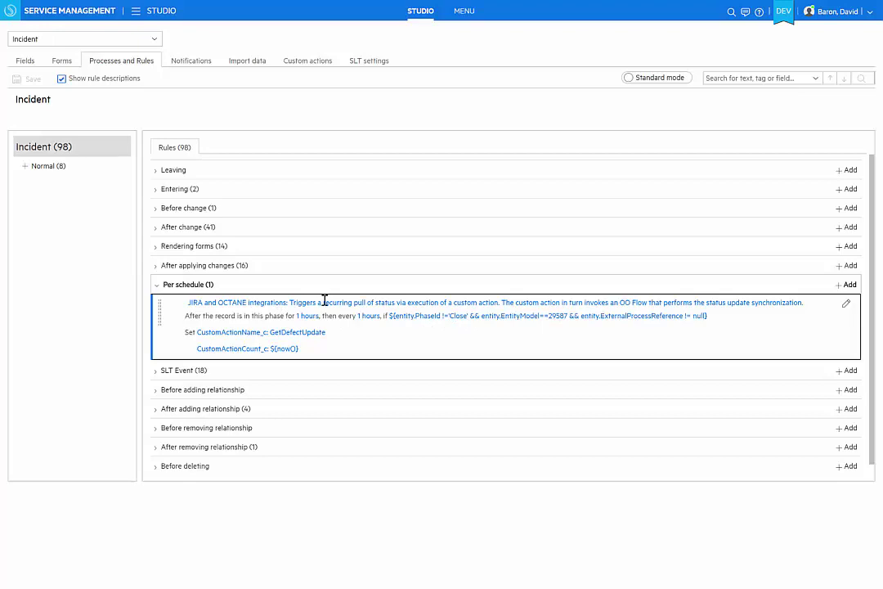
pyautogui.hotkey('alt', 'Tab')
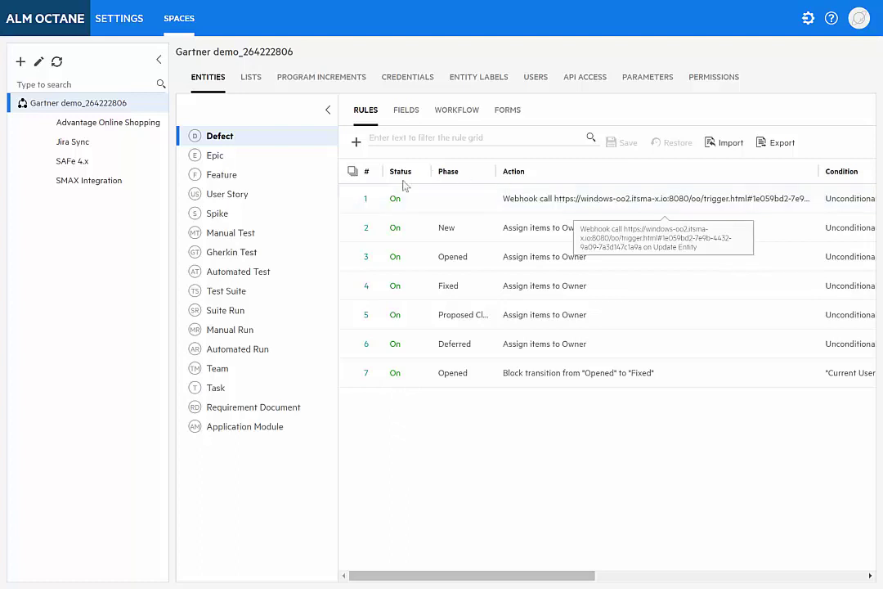
# Step: Open Defect rule 1, the Update-mode webhook, as Edit Rule #1
pyautogui.click(365, 202)
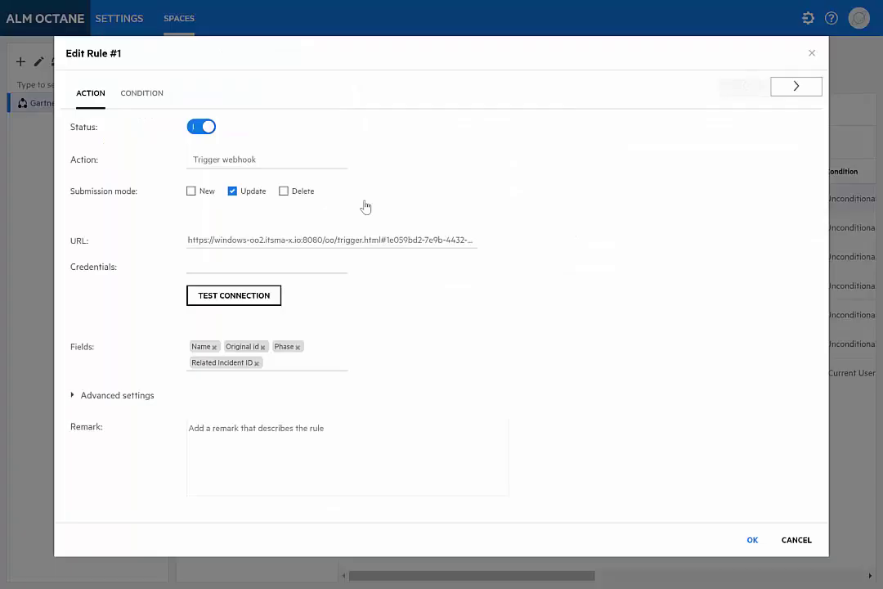